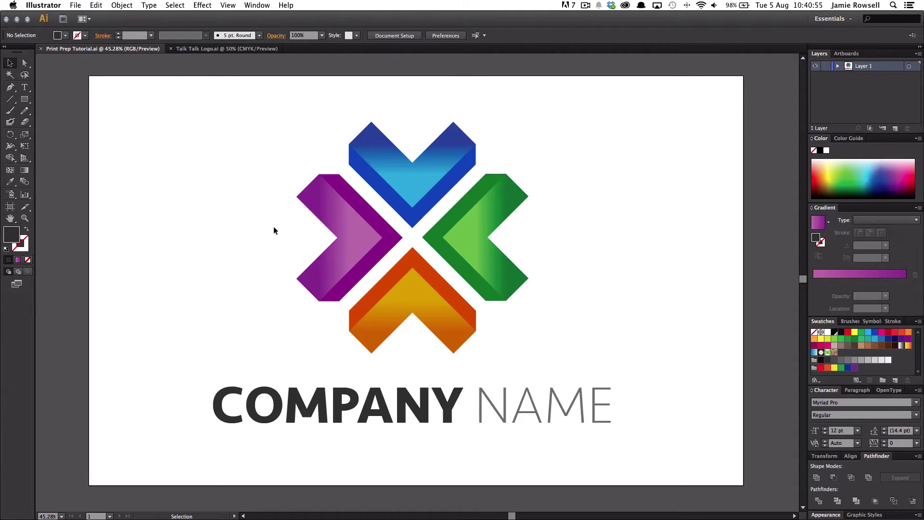
Try editing the live company name text by inserting "fghjkjskj" after COMPANY, and delete the inserted characters
{"action": "left_click_drag", "start_coordinate": [676, 423], "coordinate": [201, 399]}
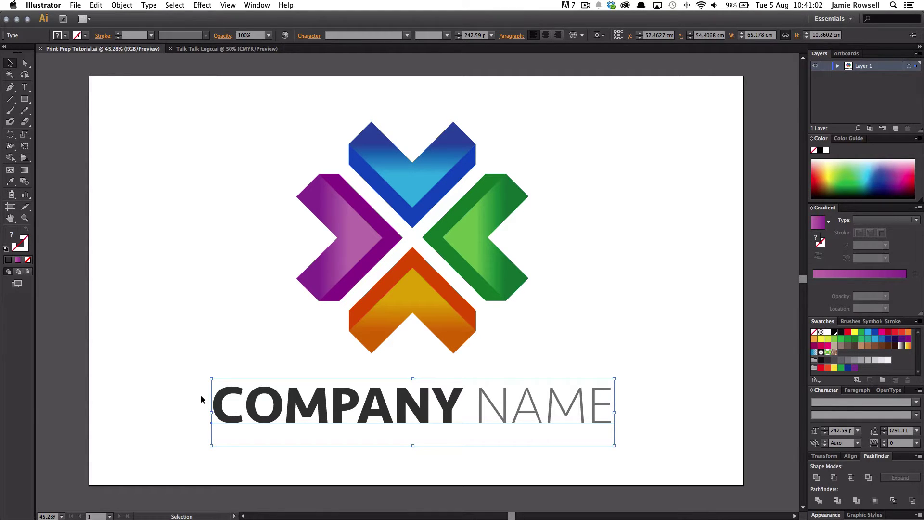
{"action": "double_click", "coordinate": [469, 410]}
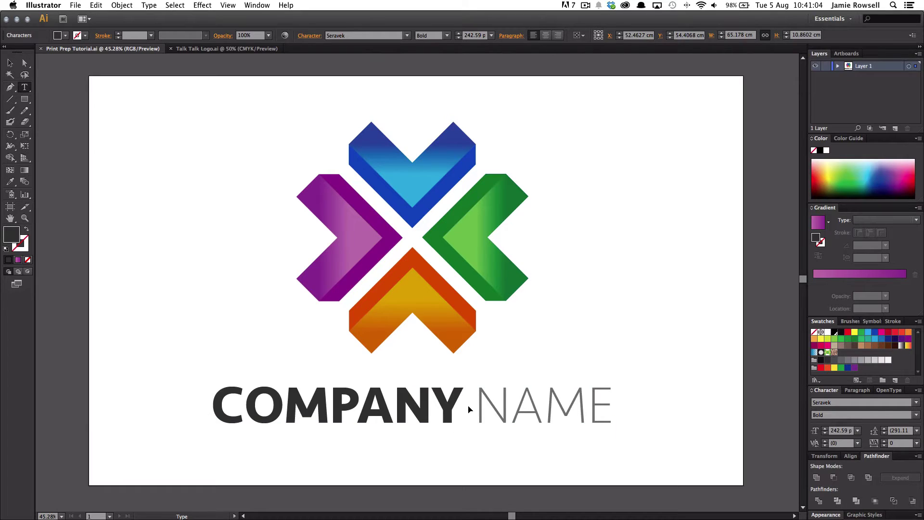
{"action": "type", "text": "fghjkjskj"}
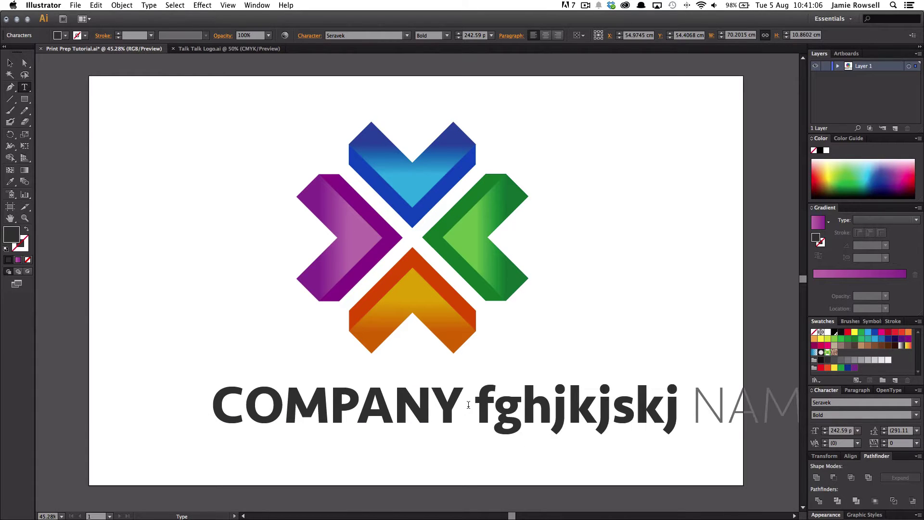
{"action": "key", "text": "BackSpace"}
{"action": "key", "text": "BackSpace"}
{"action": "key", "text": "BackSpace"}
{"action": "key", "text": "BackSpace"}
{"action": "key", "text": "BackSpace"}
{"action": "key", "text": "BackSpace"}
{"action": "key", "text": "BackSpace"}
{"action": "key", "text": "BackSpace"}
{"action": "key", "text": "BackSpace"}
{"action": "key", "text": "BackSpace"}
{"action": "key", "text": "Escape"}
{"action": "left_click", "coordinate": [202, 351]}
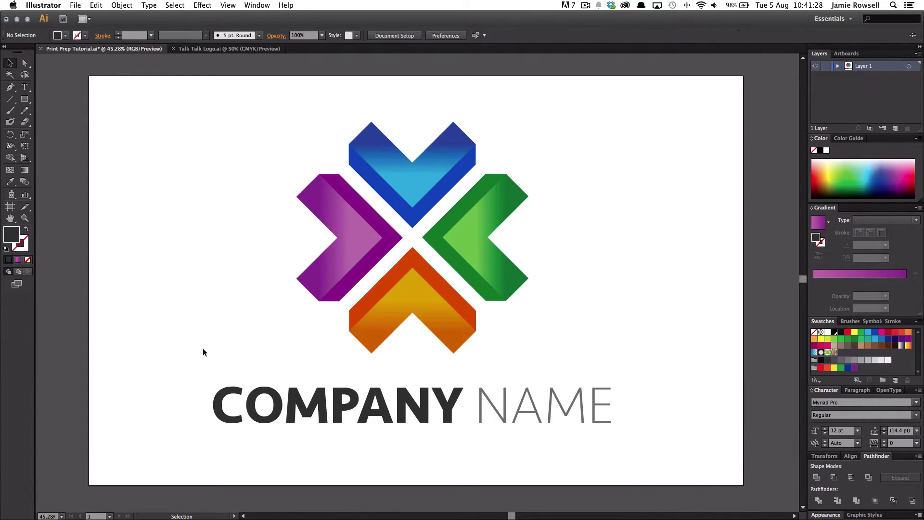
Convert the COMPANY NAME text below the logo to outlines
{"action": "left_click_drag", "start_coordinate": [197, 368], "coordinate": [661, 446]}
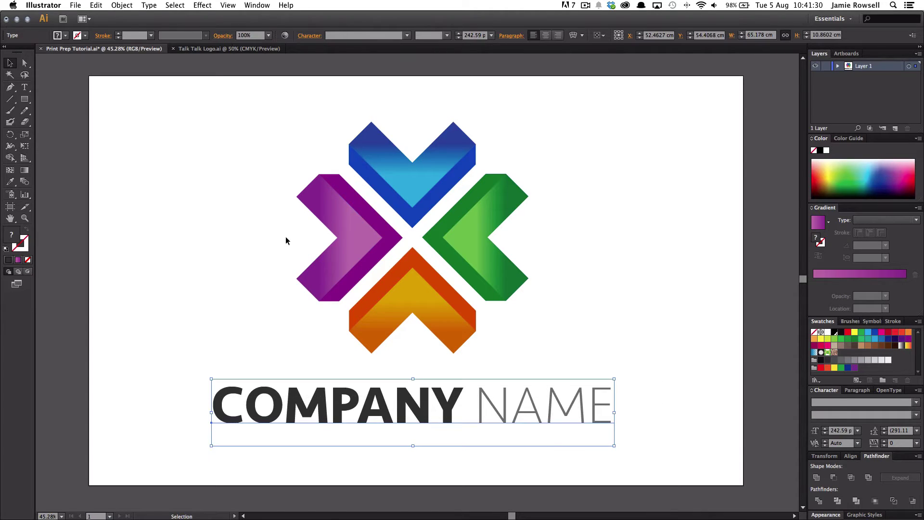
{"action": "left_click", "coordinate": [157, 9]}
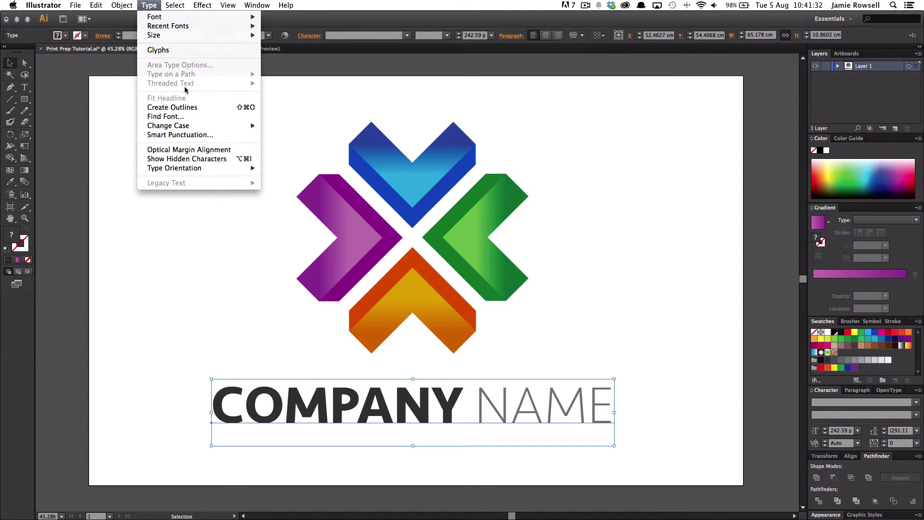
{"action": "left_click", "coordinate": [182, 112]}
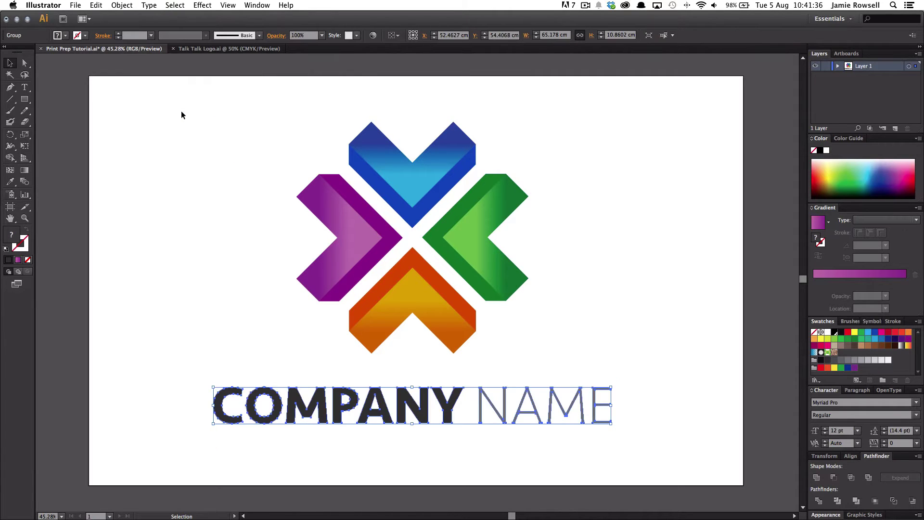
{"action": "left_click", "coordinate": [681, 381]}
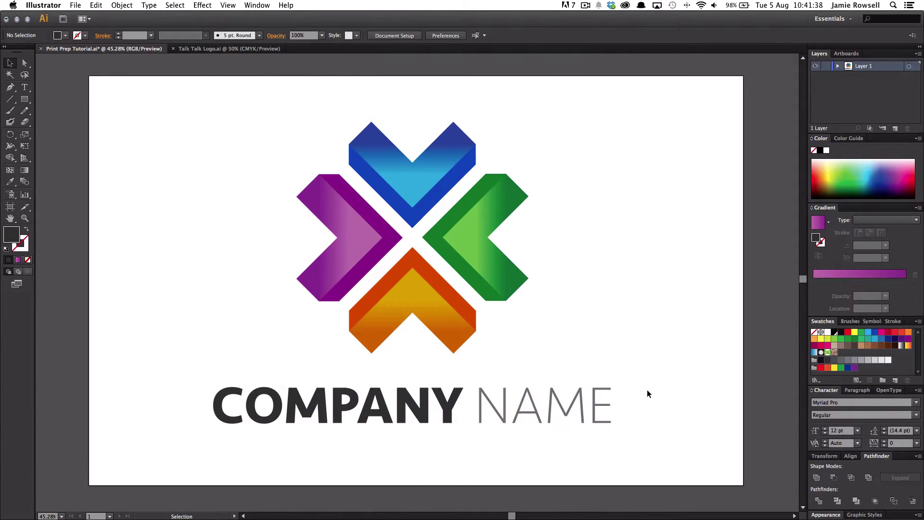
{"action": "left_click_drag", "start_coordinate": [648, 394], "coordinate": [144, 426]}
{"action": "left_click", "coordinate": [256, 440]}
Duplicate Layer 1 twice and rename the three layers, from top to bottom, Print, Bleed and Cut
{"action": "left_click_drag", "start_coordinate": [888, 66], "coordinate": [887, 82]}
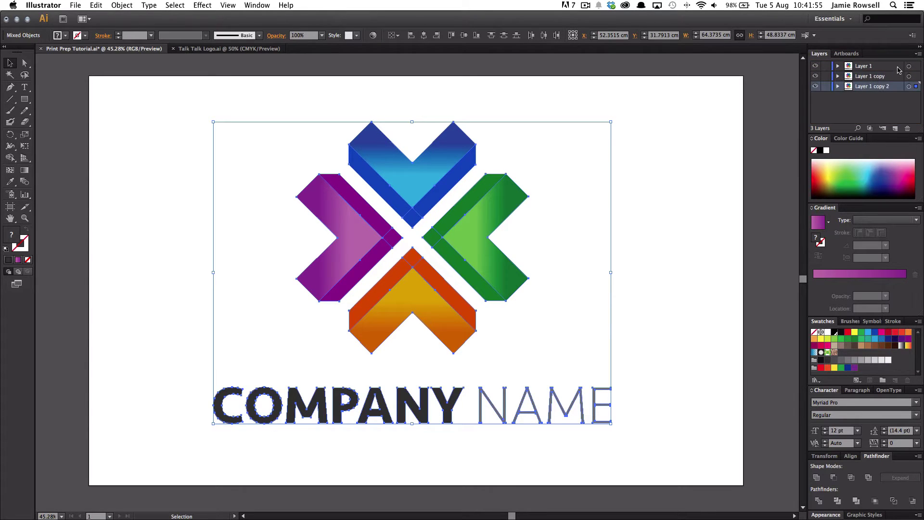
{"action": "double_click", "coordinate": [865, 66]}
{"action": "type", "text": "Print"}
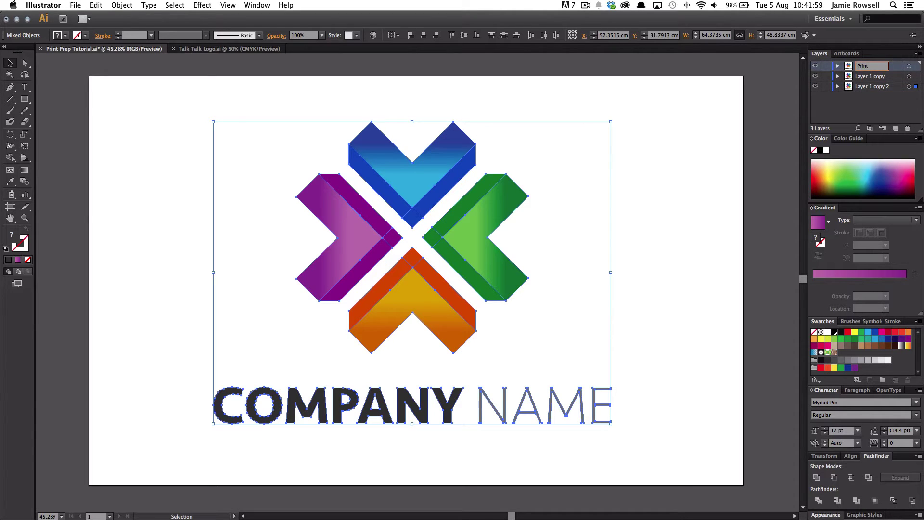
{"action": "double_click", "coordinate": [876, 78]}
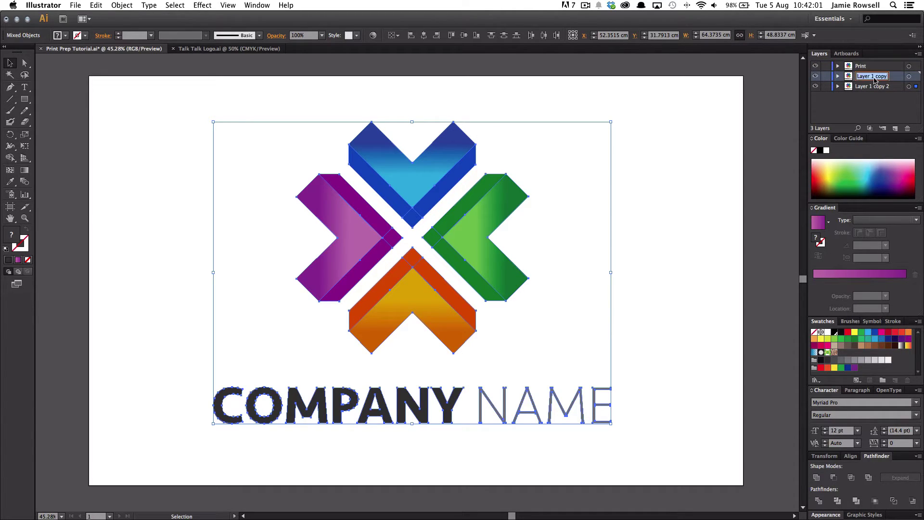
{"action": "type", "text": "Bleed"}
{"action": "double_click", "coordinate": [873, 87]}
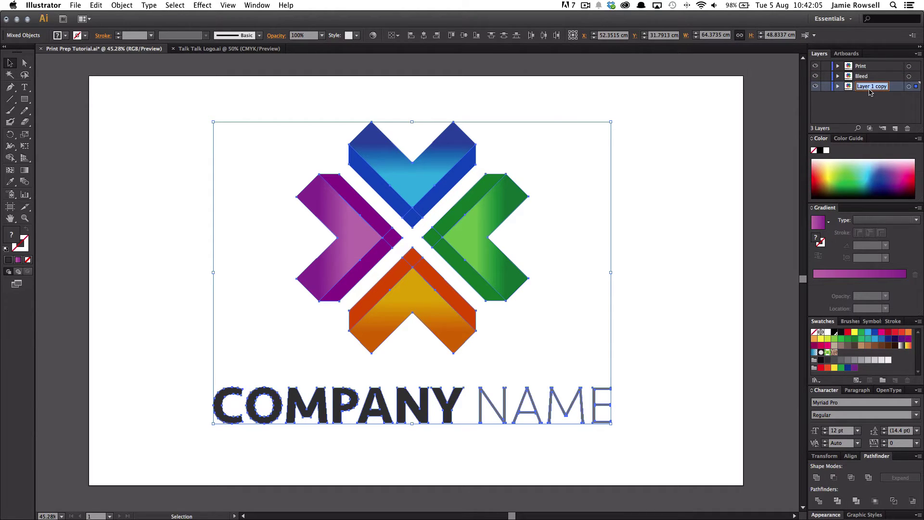
{"action": "type", "text": "Cut"}
{"action": "key", "text": "Return"}
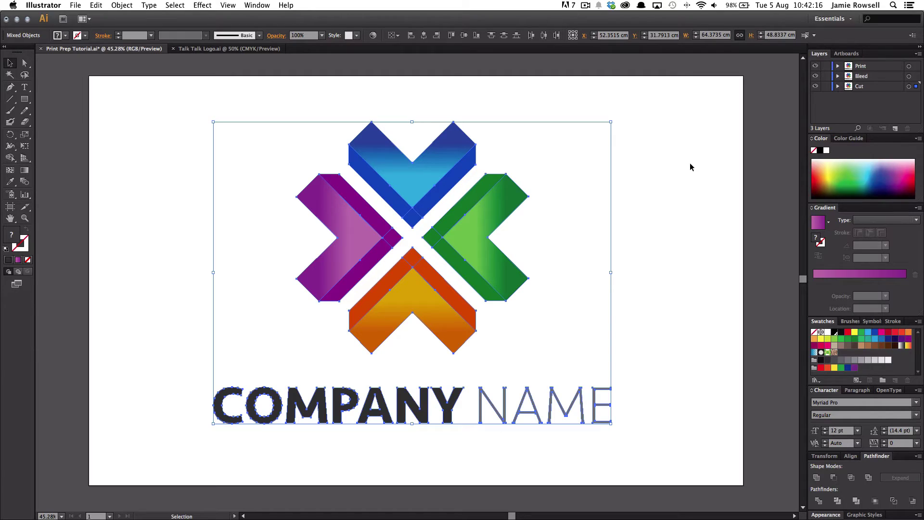
Isolate the Cut layer by hiding the Print and Bleed layers
{"action": "left_click", "coordinate": [870, 86]}
{"action": "left_click", "coordinate": [816, 86], "text": "alt"}
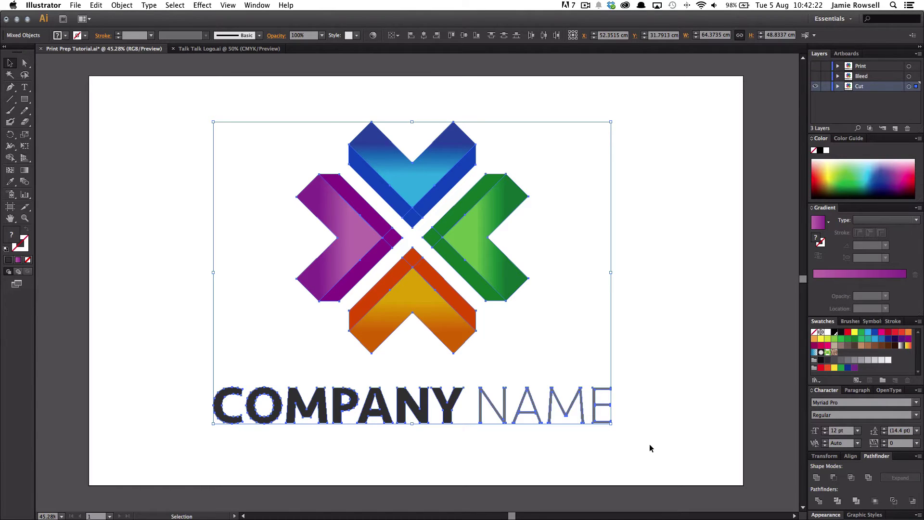
{"action": "left_click_drag", "start_coordinate": [648, 448], "coordinate": [142, 95]}
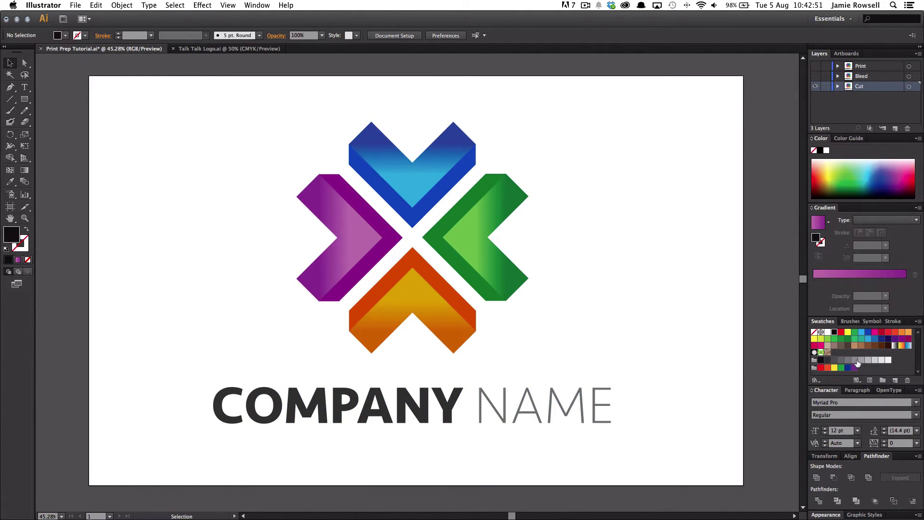
Start a new swatch named CutContour as a Spot Color in CMYK mode
{"action": "left_click", "coordinate": [895, 381]}
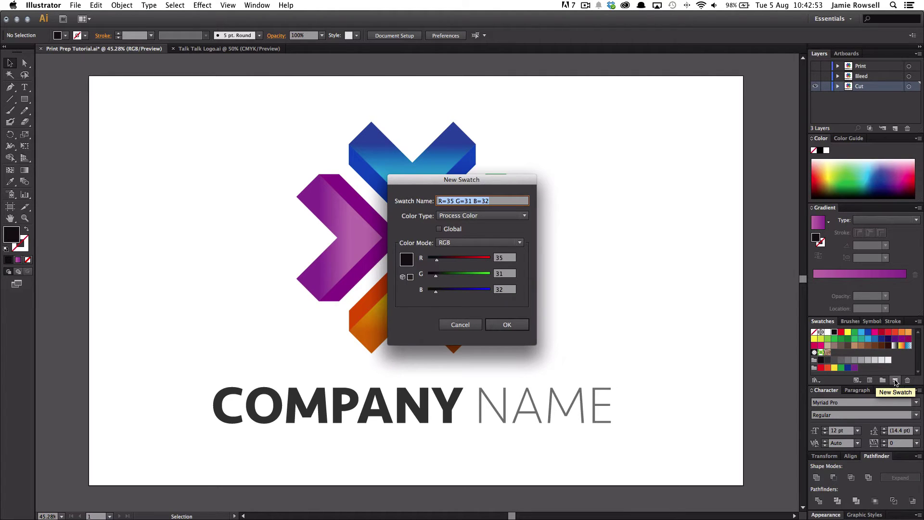
{"action": "type", "text": "CutContour"}
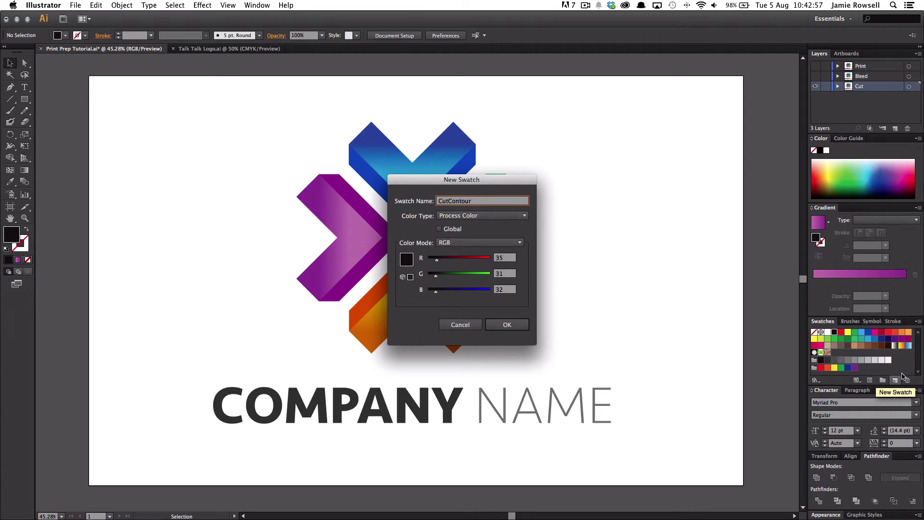
{"action": "left_click", "coordinate": [524, 216]}
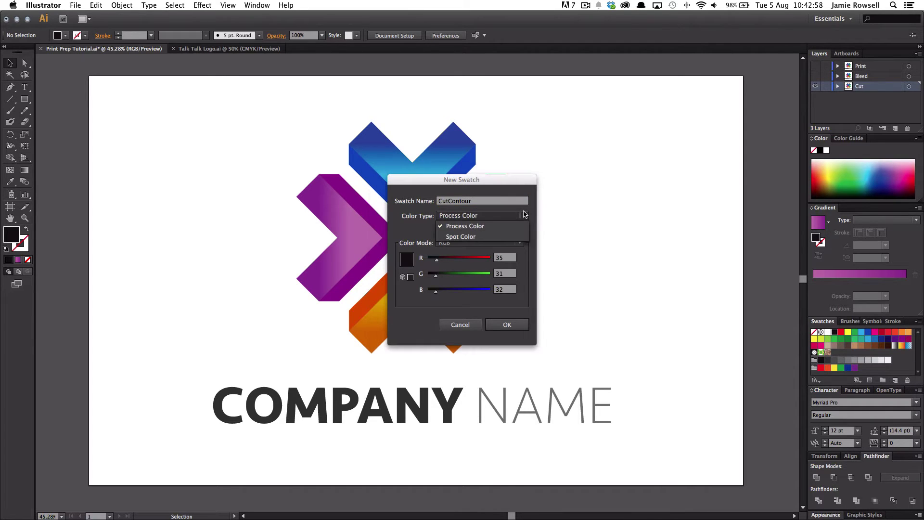
{"action": "left_click", "coordinate": [517, 236]}
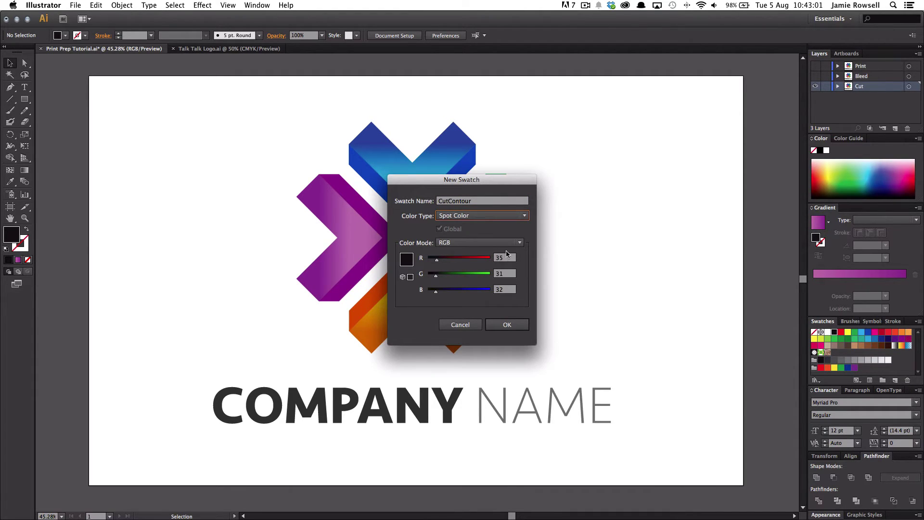
{"action": "left_click", "coordinate": [505, 244]}
{"action": "left_click", "coordinate": [480, 285]}
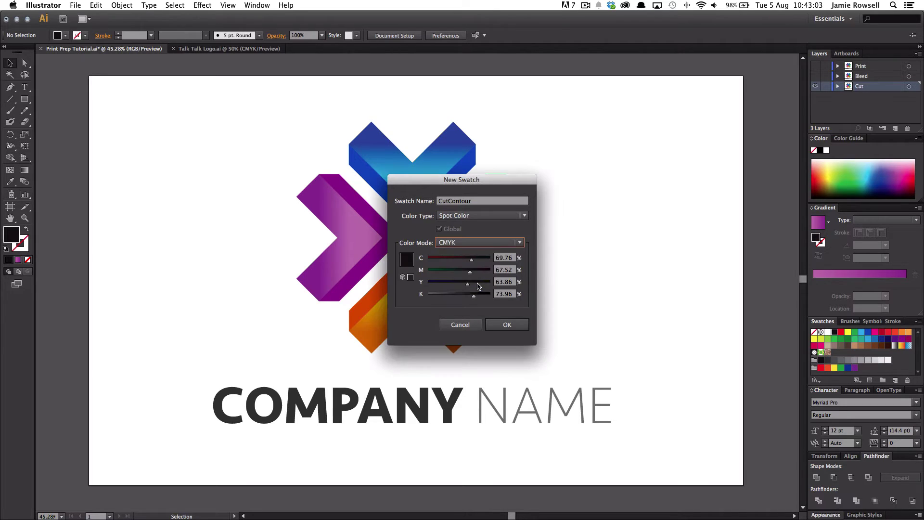
Set the CutContour swatch to C 0, M 0, Y 0, K 100 and create it
{"action": "left_click", "coordinate": [511, 260]}
{"action": "type", "text": "0"}
{"action": "key", "text": "Tab"}
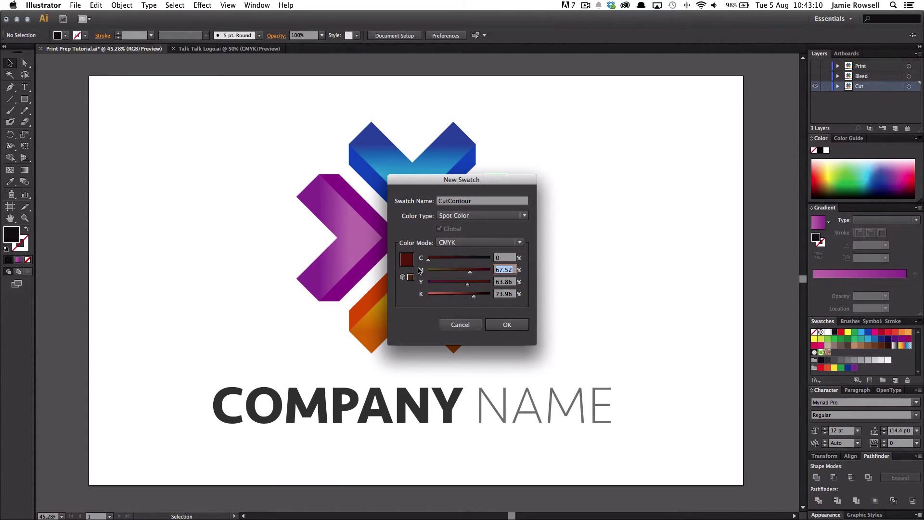
{"action": "type", "text": "0"}
{"action": "key", "text": "Tab"}
{"action": "type", "text": "0"}
{"action": "key", "text": "Tab"}
{"action": "type", "text": "100"}
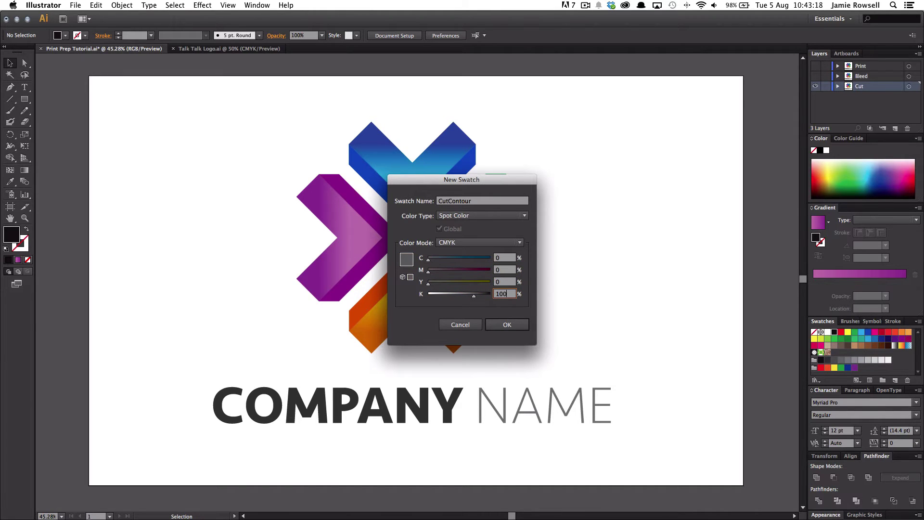
{"action": "key", "text": "Tab"}
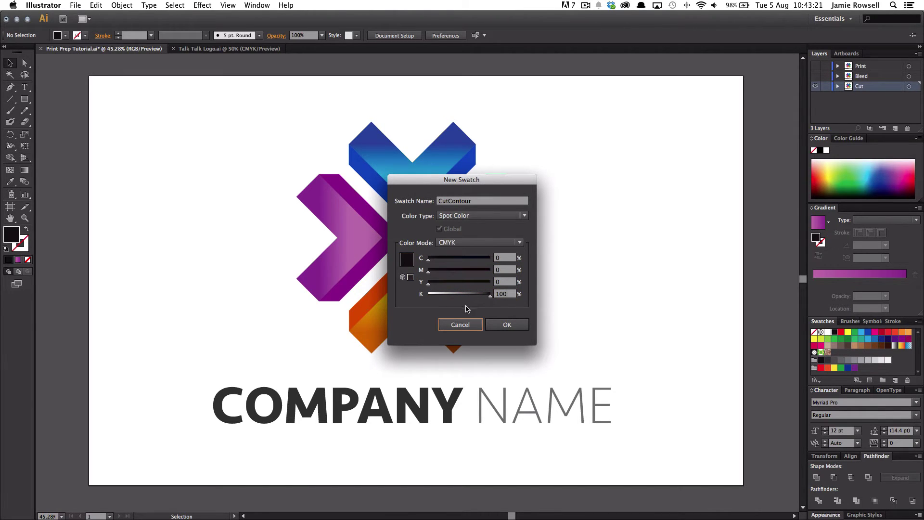
{"action": "left_click", "coordinate": [506, 326]}
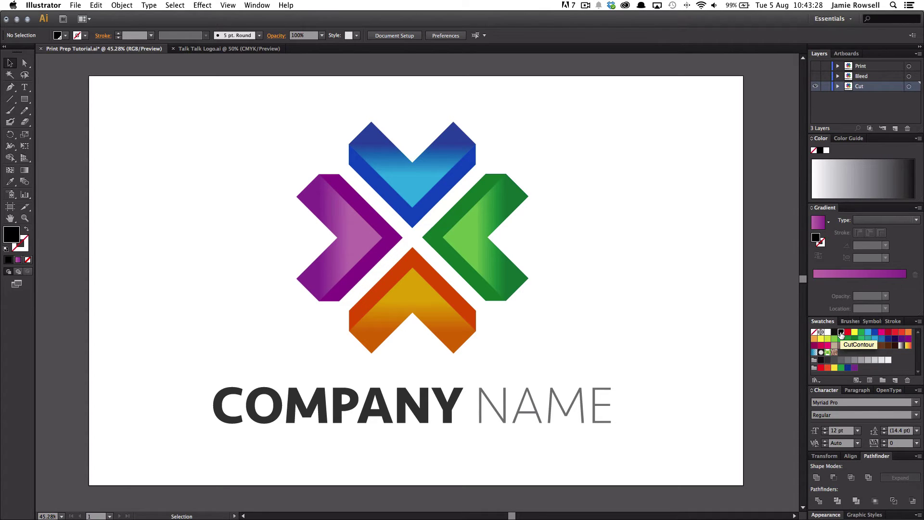
Fill all artwork on the Cut layer with the CutContour swatch and merge the overlapping shapes with Unite
{"action": "left_click_drag", "start_coordinate": [640, 450], "coordinate": [183, 103]}
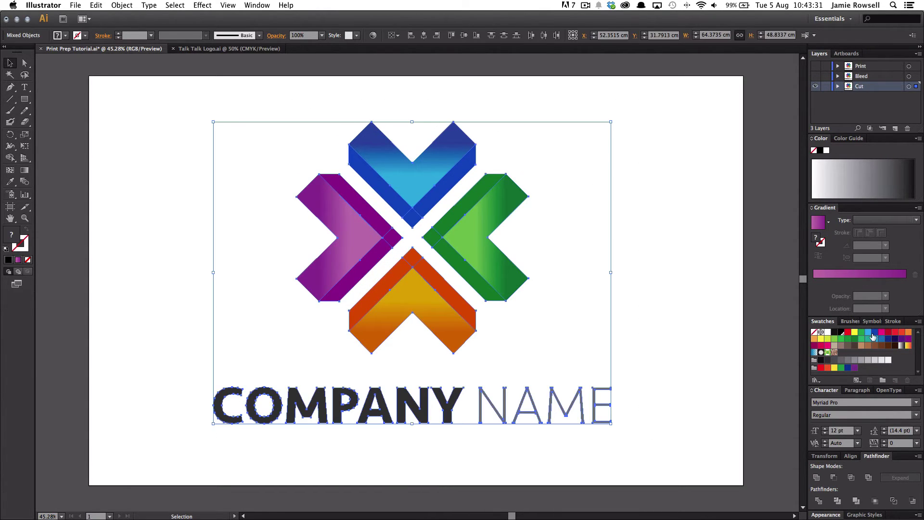
{"action": "left_click", "coordinate": [841, 332]}
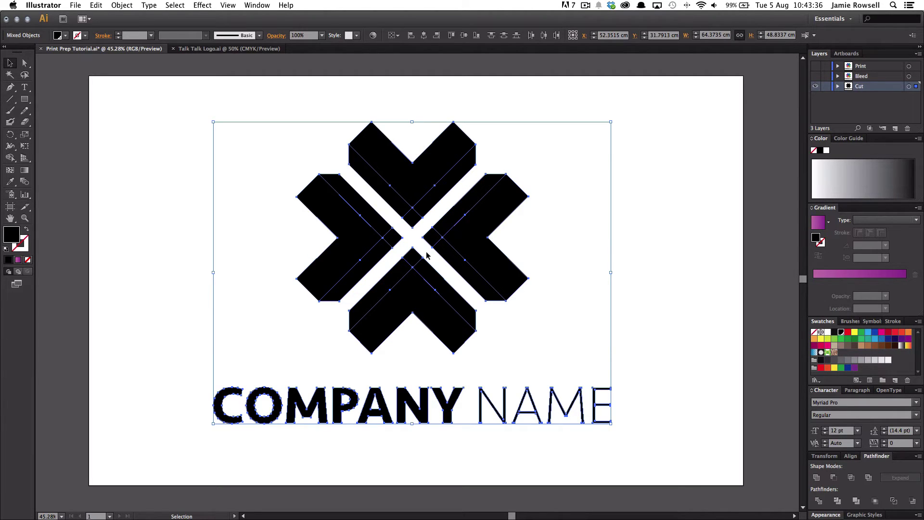
{"action": "left_click", "coordinate": [818, 478]}
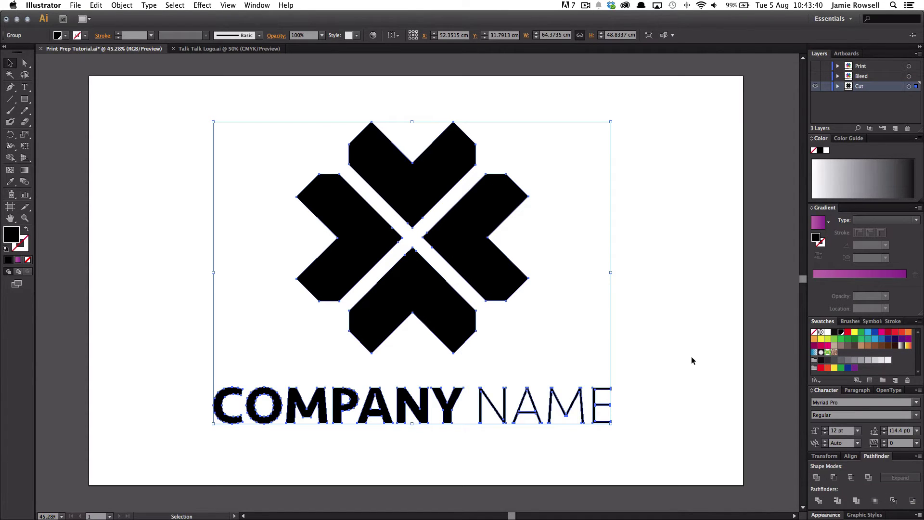
{"action": "left_click", "coordinate": [677, 340]}
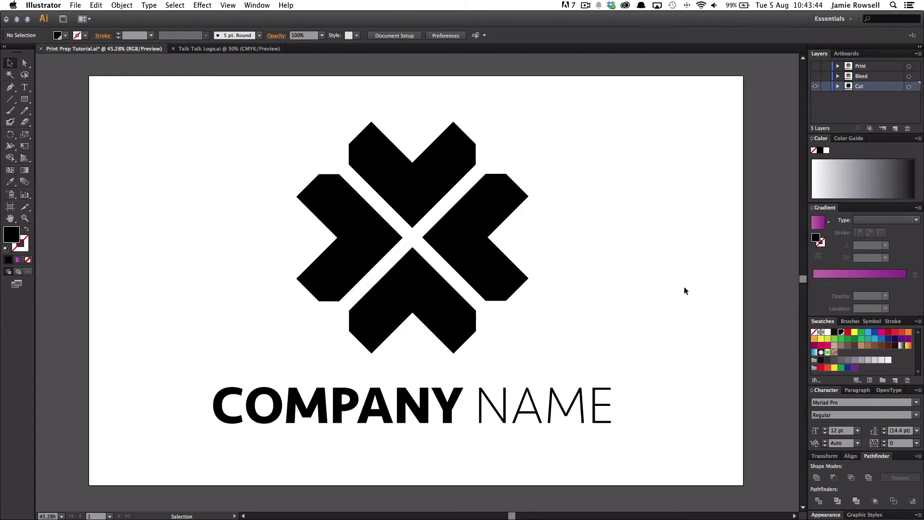
Set the Cut layer's color to Magenta and show its selected outlines against the Bleed layer's artwork
{"action": "double_click", "coordinate": [881, 86]}
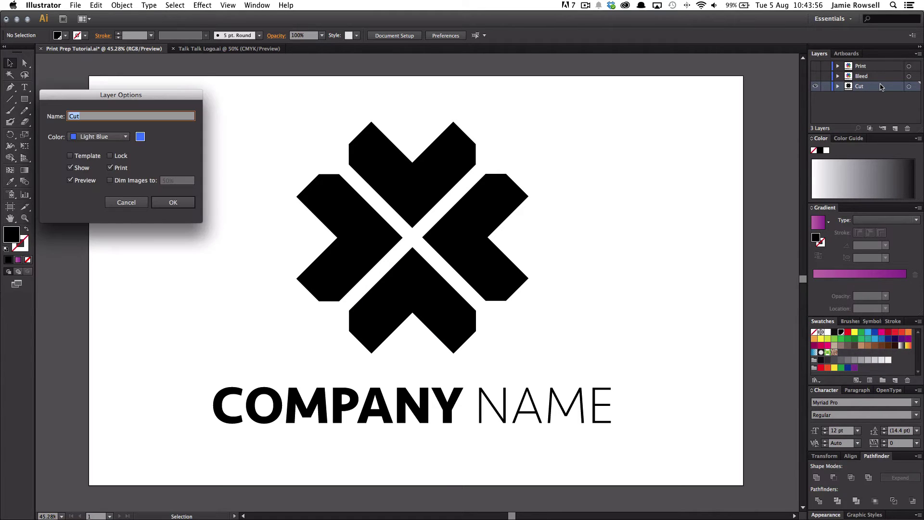
{"action": "left_click", "coordinate": [120, 137]}
{"action": "left_click", "coordinate": [113, 201]}
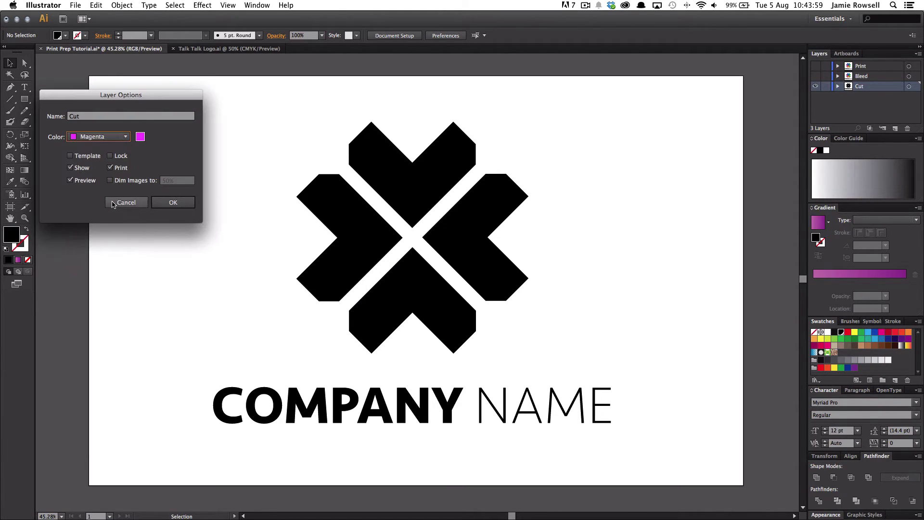
{"action": "left_click", "coordinate": [172, 203]}
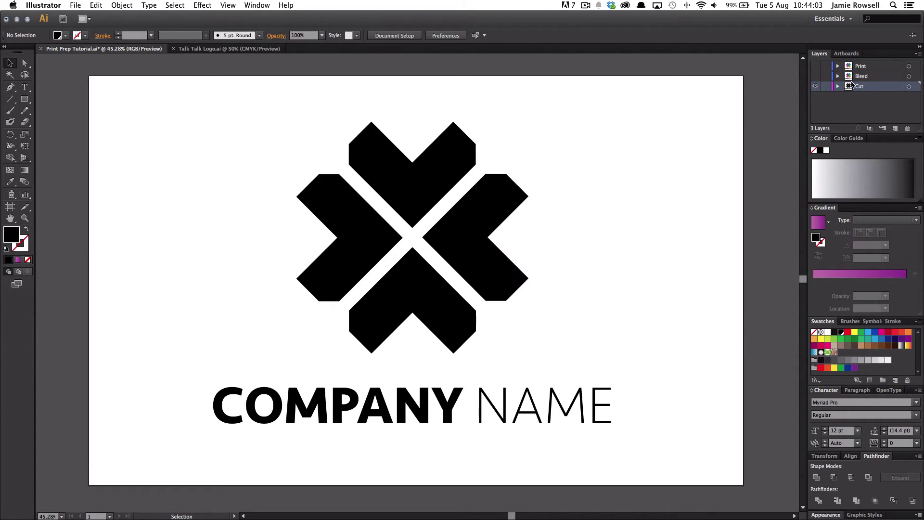
{"action": "left_click", "coordinate": [815, 76]}
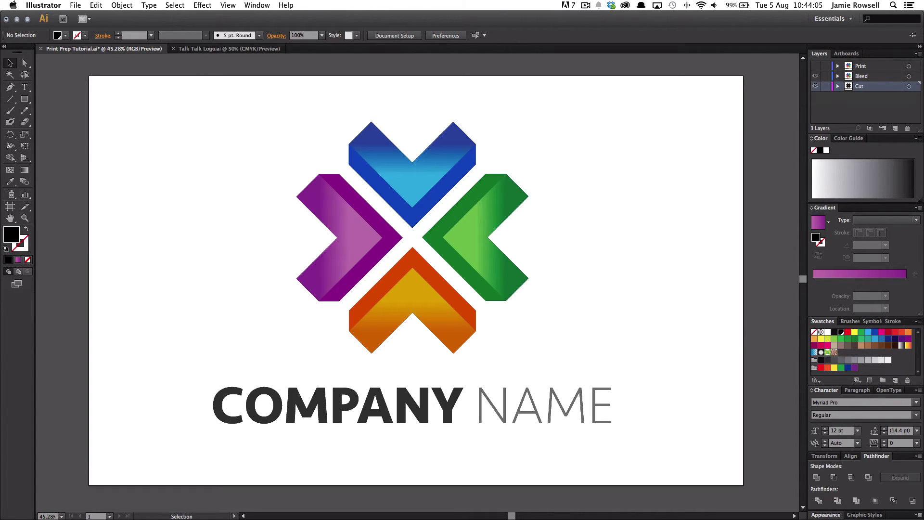
{"action": "left_click", "coordinate": [916, 87]}
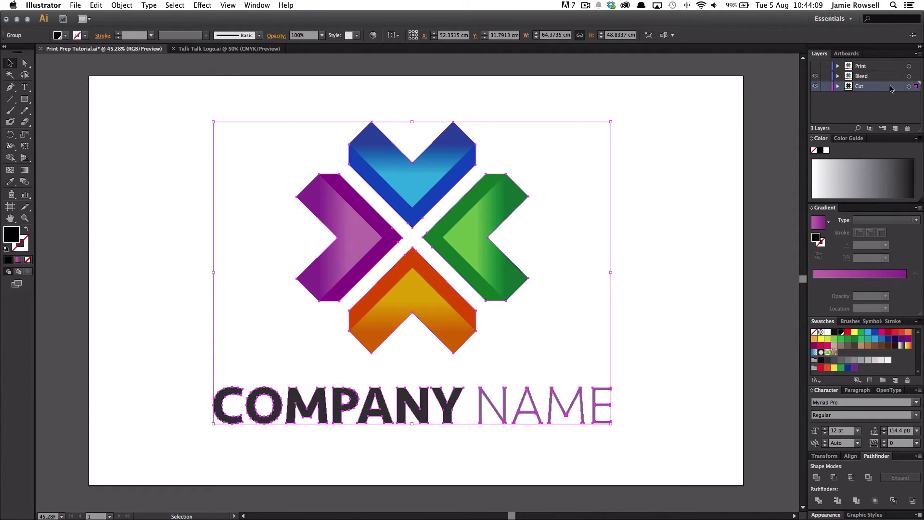
Hide the Cut layer and offset all paths on the Bleed layer by 0.5 cm with mitered joins
{"action": "left_click", "coordinate": [816, 86]}
{"action": "key", "text": "super+a"}
{"action": "left_click", "coordinate": [122, 5]}
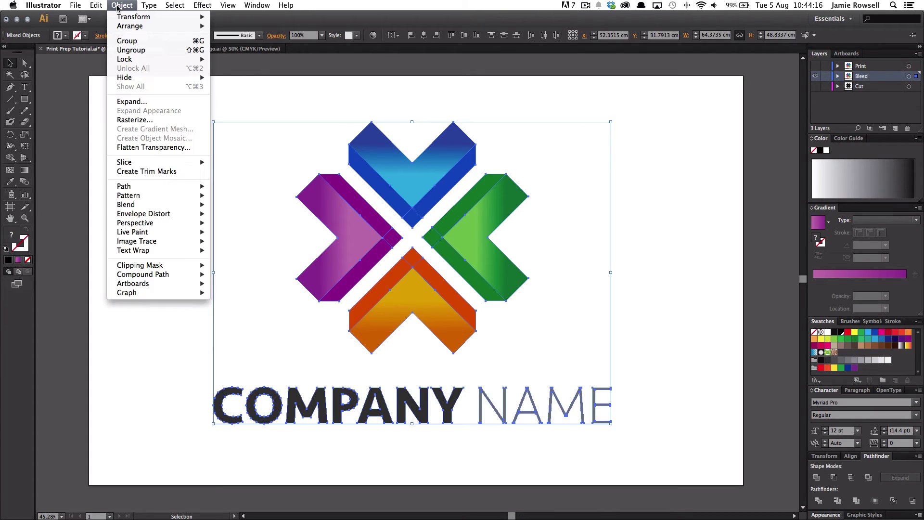
{"action": "mouse_move", "coordinate": [149, 187]}
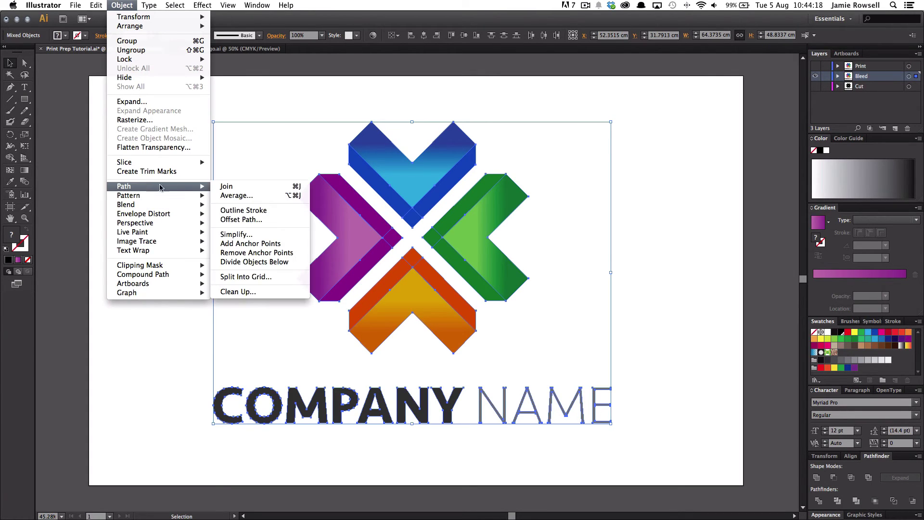
{"action": "left_click", "coordinate": [237, 220]}
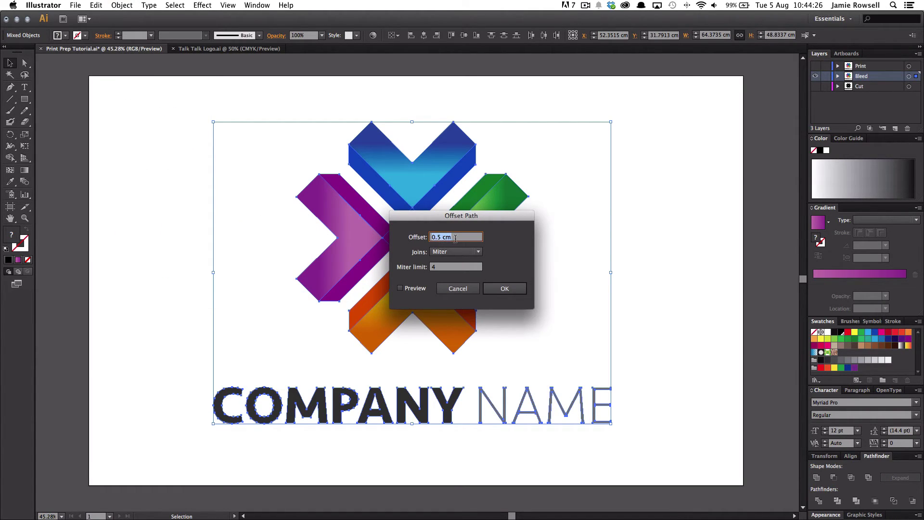
{"action": "left_click", "coordinate": [501, 288]}
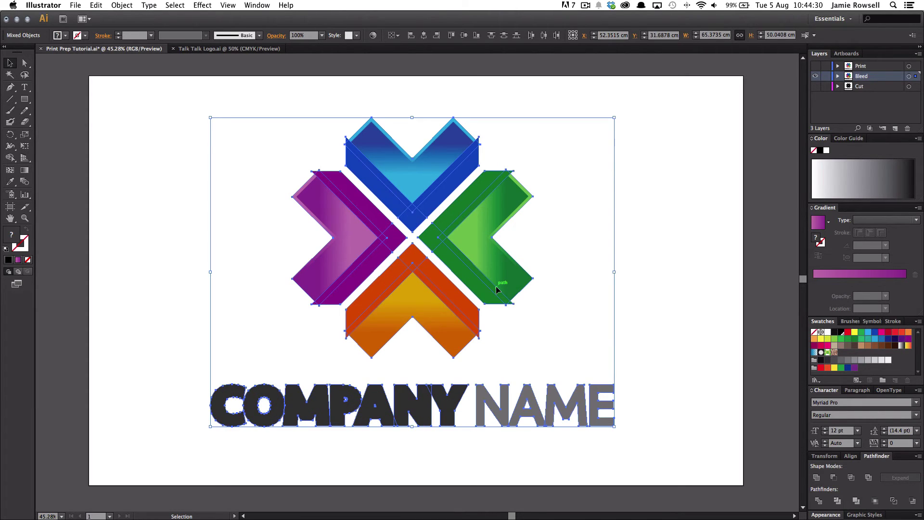
{"action": "left_click", "coordinate": [686, 263]}
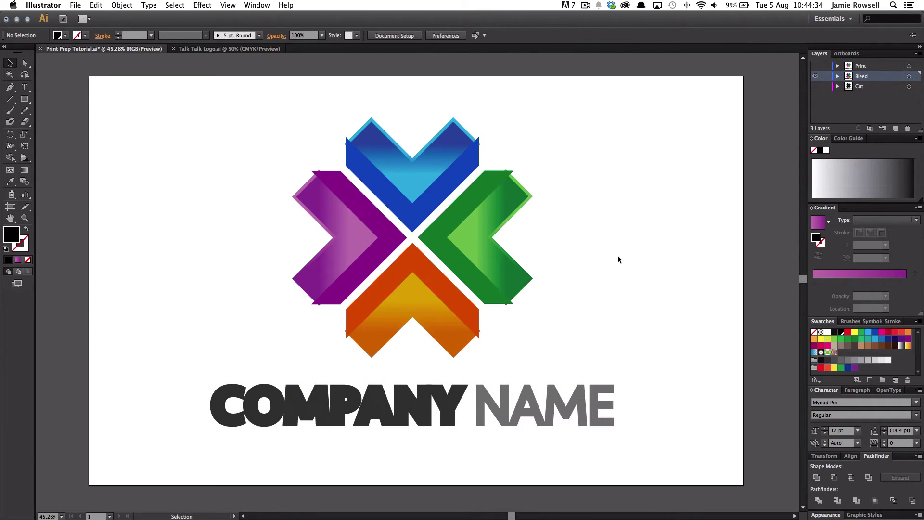
Show the Cut layer again and examine its outlines against the enlarged bleed artwork
{"action": "key", "text": "super+equal"}
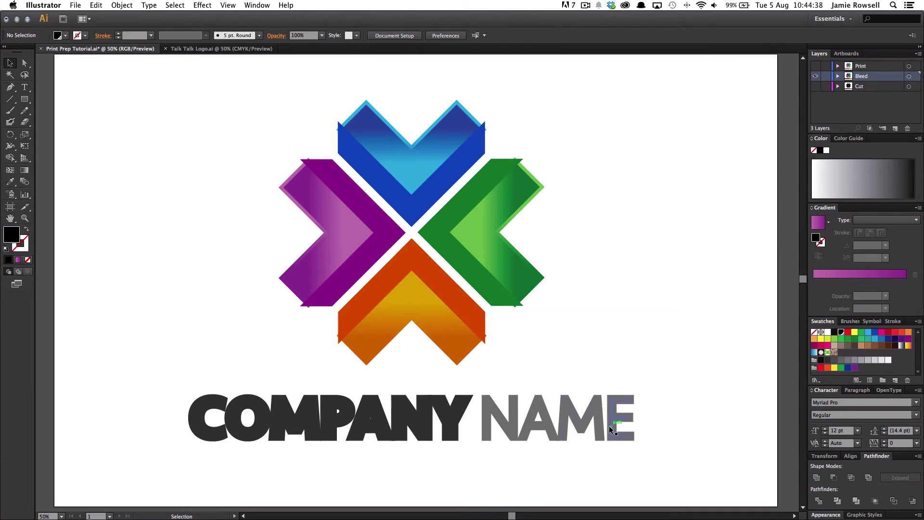
{"action": "left_click", "coordinate": [815, 86]}
{"action": "left_click", "coordinate": [910, 86]}
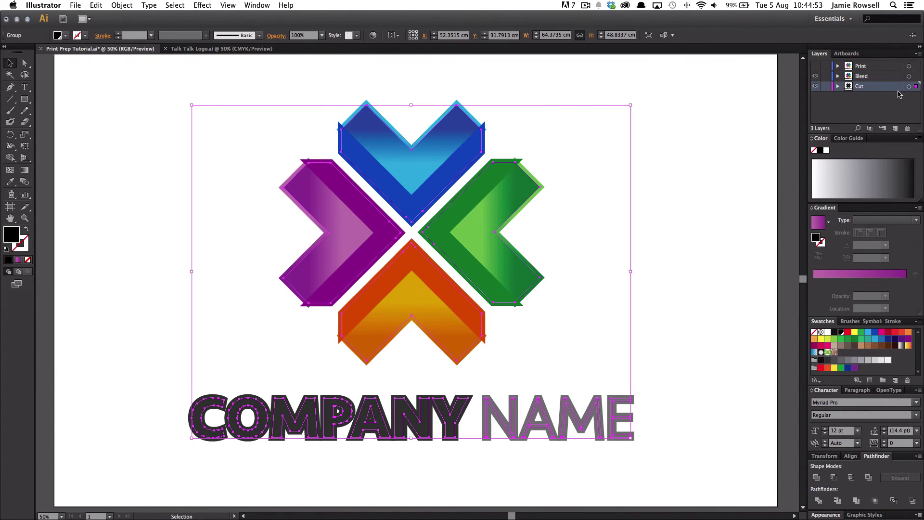
{"action": "left_click", "coordinate": [682, 232]}
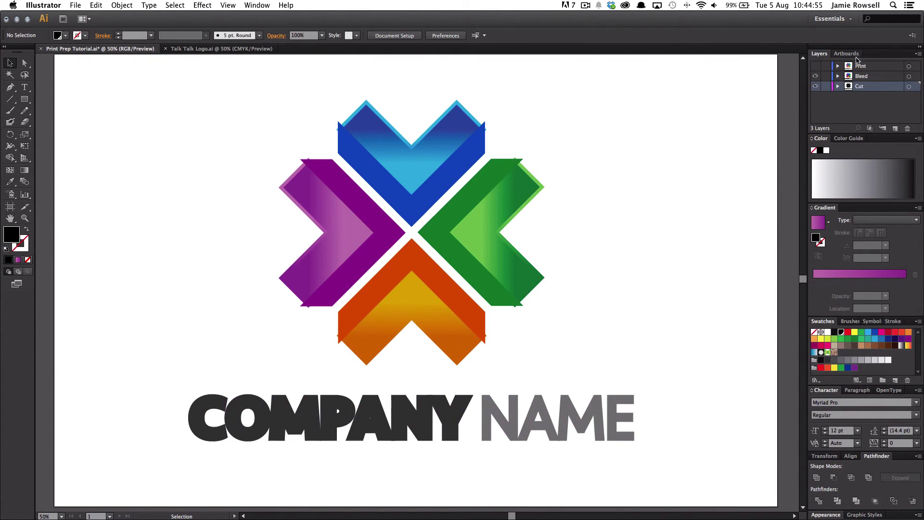
On the Bleed layer, redraw the blue chevron's linear gradient at 90°, running from light blue up to dark blue across the offset shape
{"action": "left_click", "coordinate": [872, 76]}
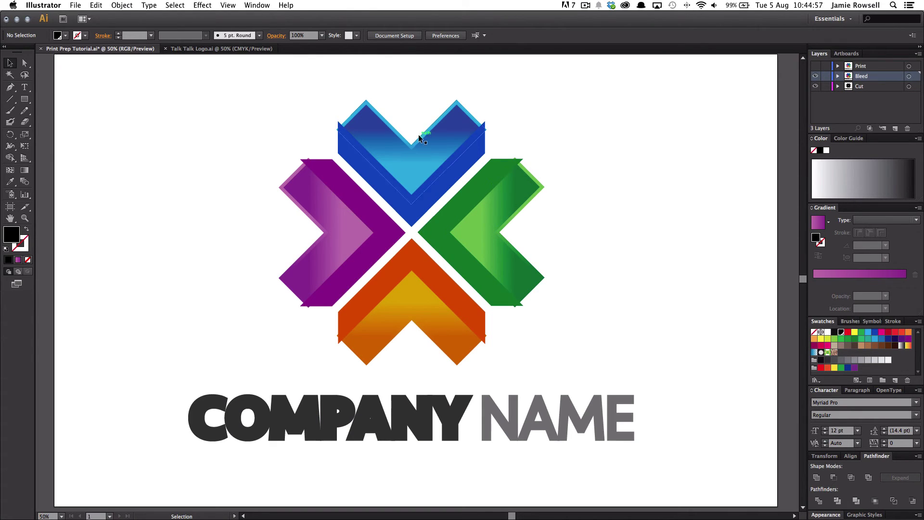
{"action": "key", "text": "z"}
{"action": "left_click_drag", "start_coordinate": [325, 99], "coordinate": [537, 182]}
{"action": "scroll", "coordinate": [394, 173], "scroll_direction": "left", "scroll_amount": 5}
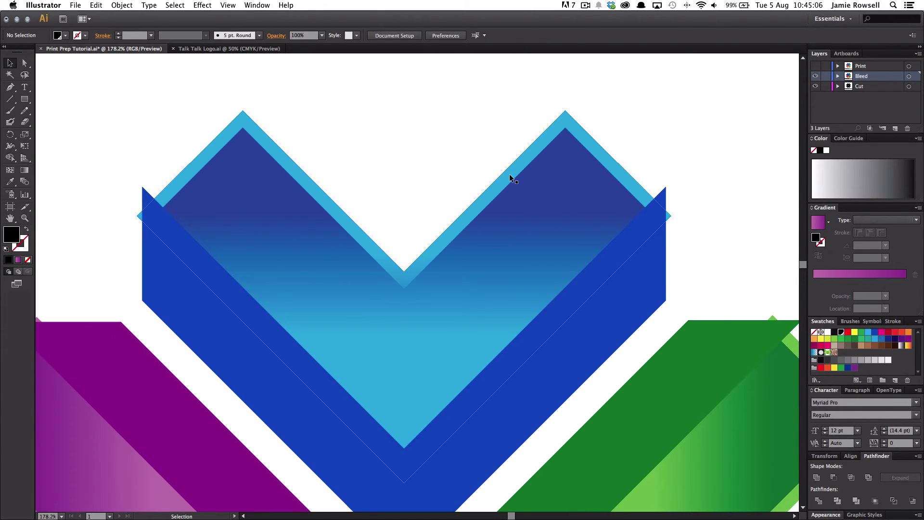
{"action": "left_click_drag", "start_coordinate": [404, 362], "coordinate": [404, 184]}
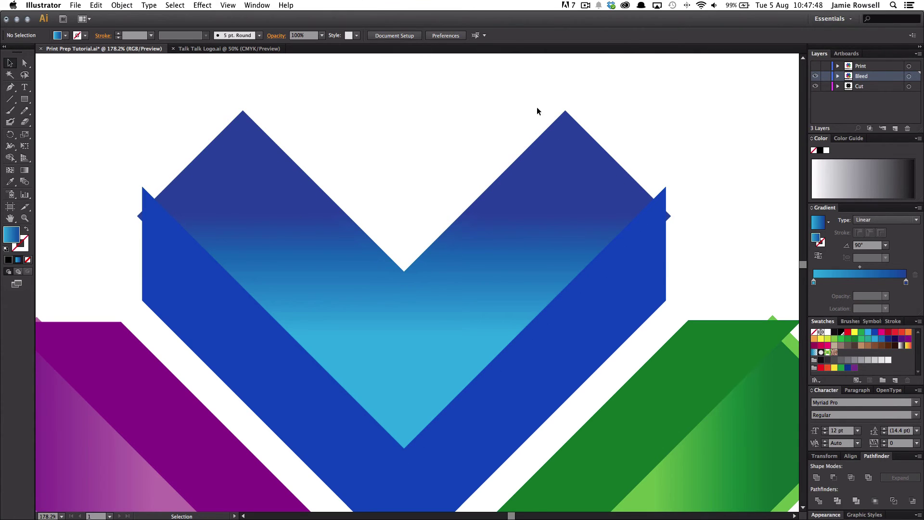
Move the upper-right corner anchor of the blue chevron's solid bleed edge outward, and check it against the Print artwork and Cut outlines
{"action": "key", "text": "a"}
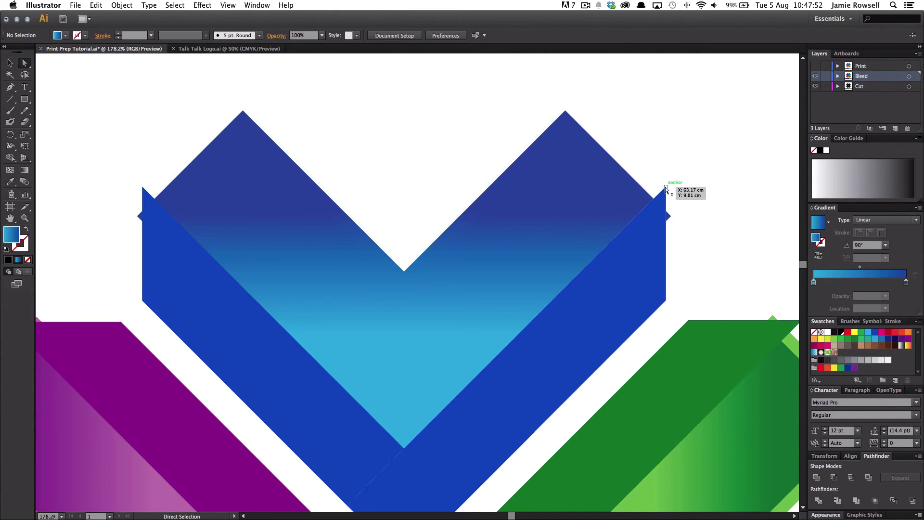
{"action": "mouse_move", "coordinate": [666, 188]}
{"action": "left_mouse_down"}
{"action": "mouse_move", "coordinate": [679, 208]}
{"action": "mouse_move", "coordinate": [673, 203]}
{"action": "left_mouse_up"}
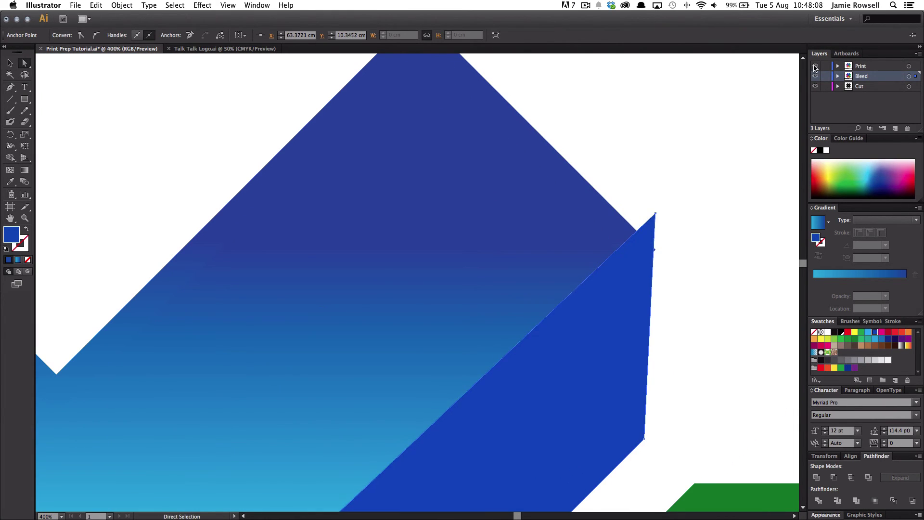
{"action": "left_click", "coordinate": [816, 66]}
{"action": "key", "text": "v"}
{"action": "left_click", "coordinate": [916, 86]}
{"action": "scroll", "coordinate": [431, 227], "scroll_direction": "left", "scroll_amount": 5}
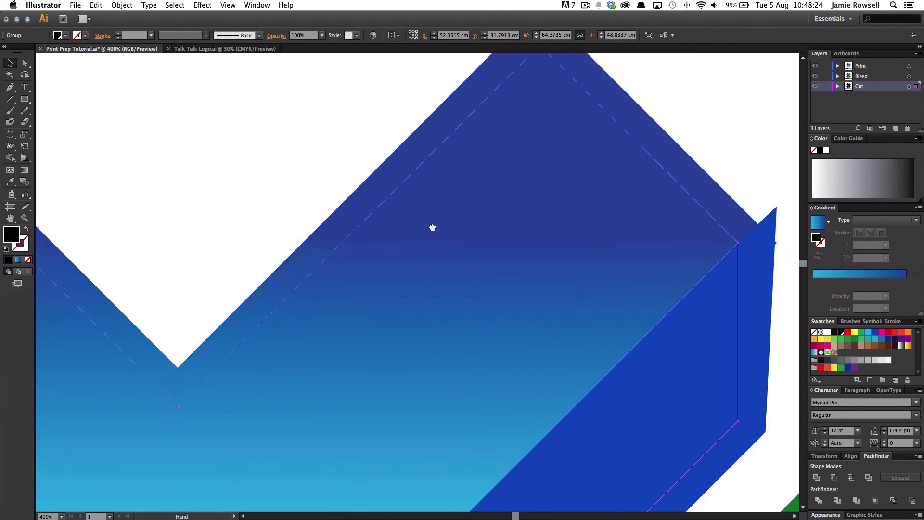
Reposition the upper-left corner anchor of the blue chevron's solid bleed edge to mirror the adjusted right corner
{"action": "scroll", "coordinate": [338, 200], "scroll_direction": "up", "scroll_amount": 5}
{"action": "key", "text": "a"}
{"action": "left_click", "coordinate": [343, 249]}
{"action": "left_click_drag", "start_coordinate": [342, 251], "coordinate": [327, 272]}
Examine the whole blue chevron's bleed margin against the selected Cut outlines
{"action": "key", "text": "v"}
{"action": "left_click", "coordinate": [916, 86]}
{"action": "left_click", "coordinate": [235, 195]}
{"action": "key", "text": "super+minus"}
{"action": "key", "text": "super+minus"}
{"action": "key", "text": "super+minus"}
{"action": "scroll", "coordinate": [235, 195], "scroll_direction": "right", "scroll_amount": 5}
{"action": "scroll", "coordinate": [235, 195], "scroll_direction": "down", "scroll_amount": 2}
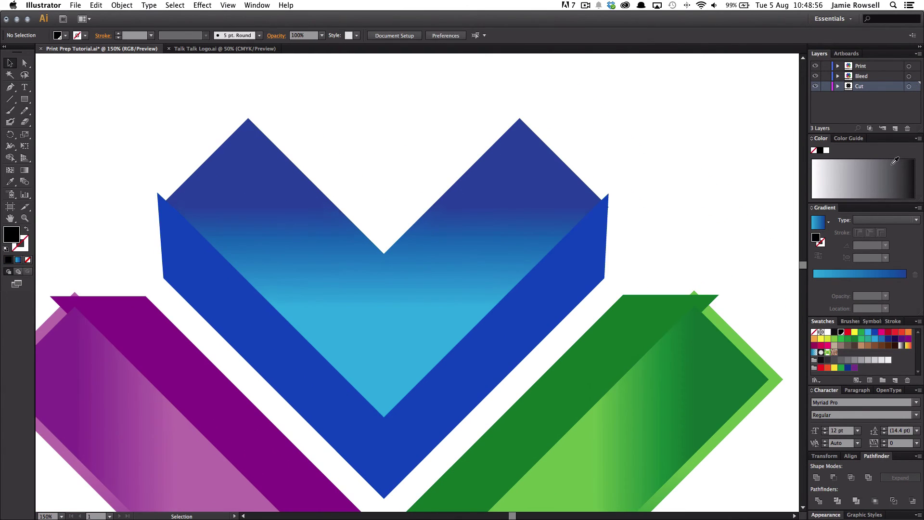
{"action": "left_click", "coordinate": [567, 298]}
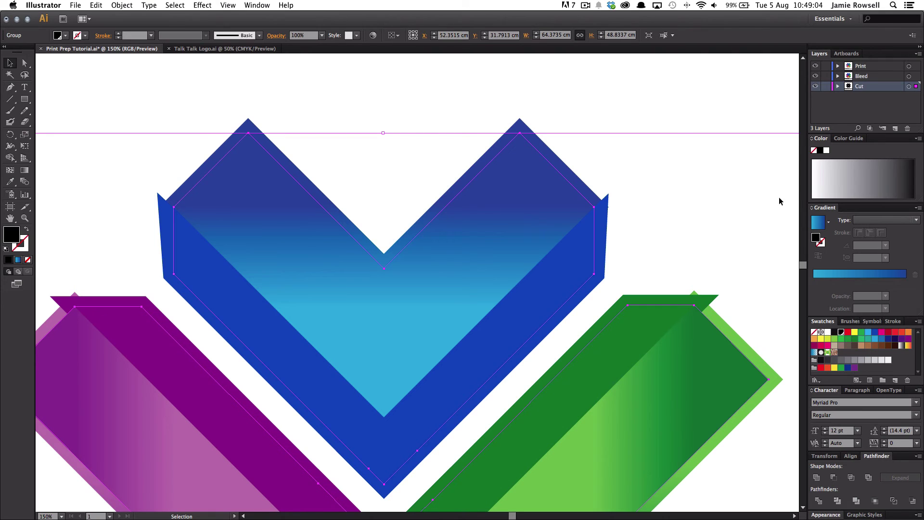